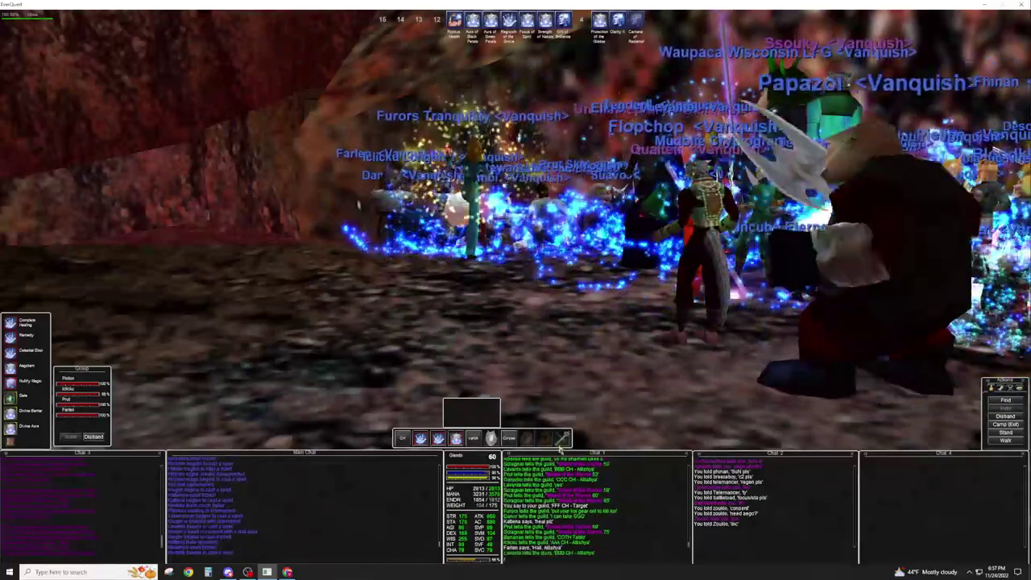
# Target the tank and start Complete Healing, check a bag, then target another raid member.
pyautogui.press('Tab')
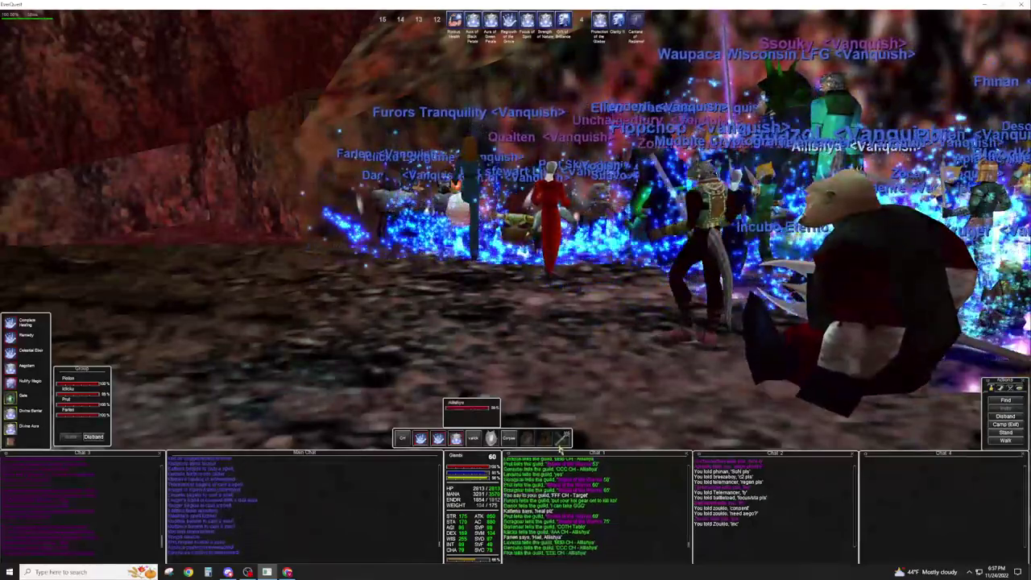
pyautogui.press('1')
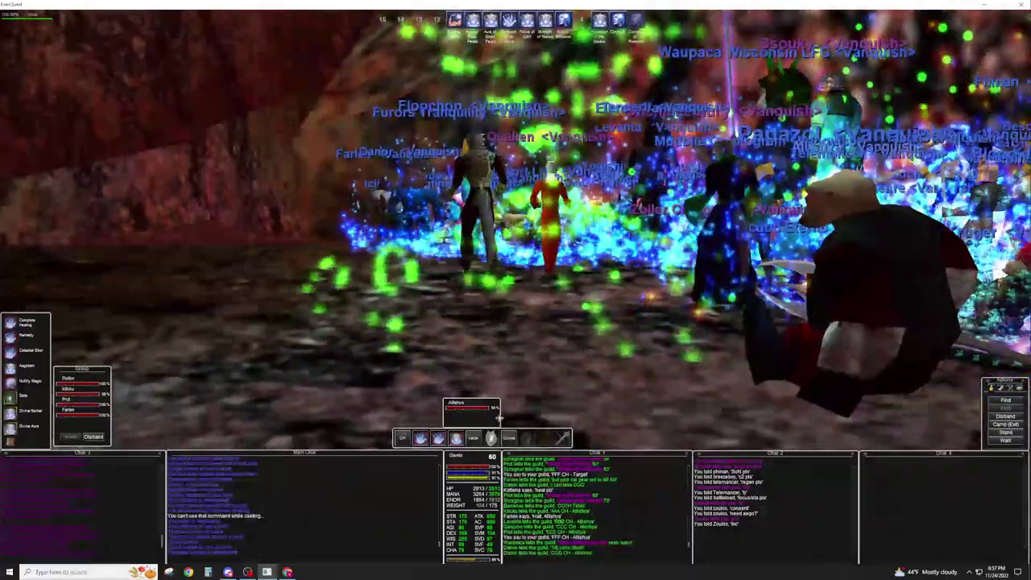
pyautogui.press('i')
pyautogui.rightClick(432, 373)
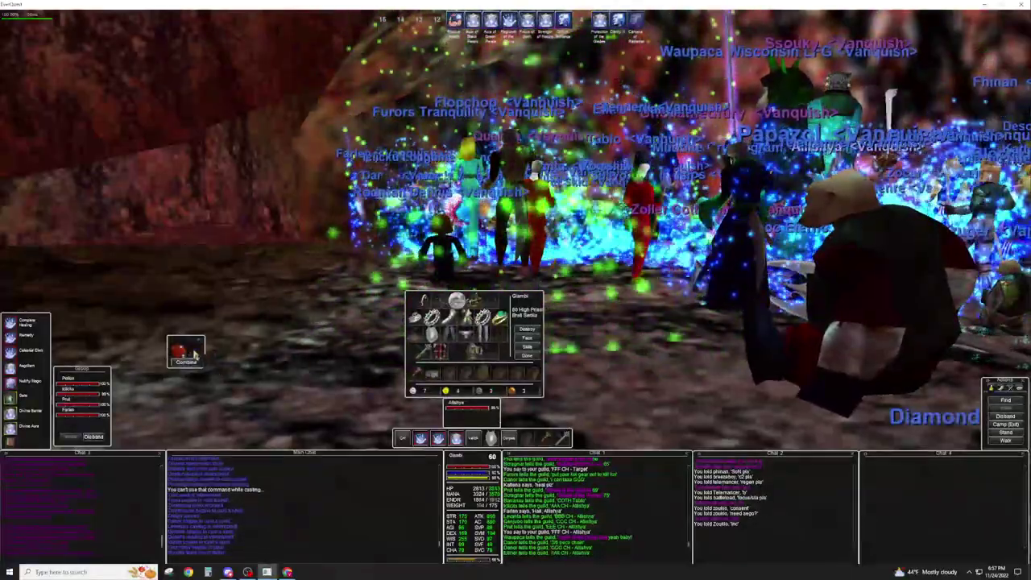
pyautogui.press('Escape')
pyautogui.press('Escape')
pyautogui.press('Escape')
pyautogui.press('F8')
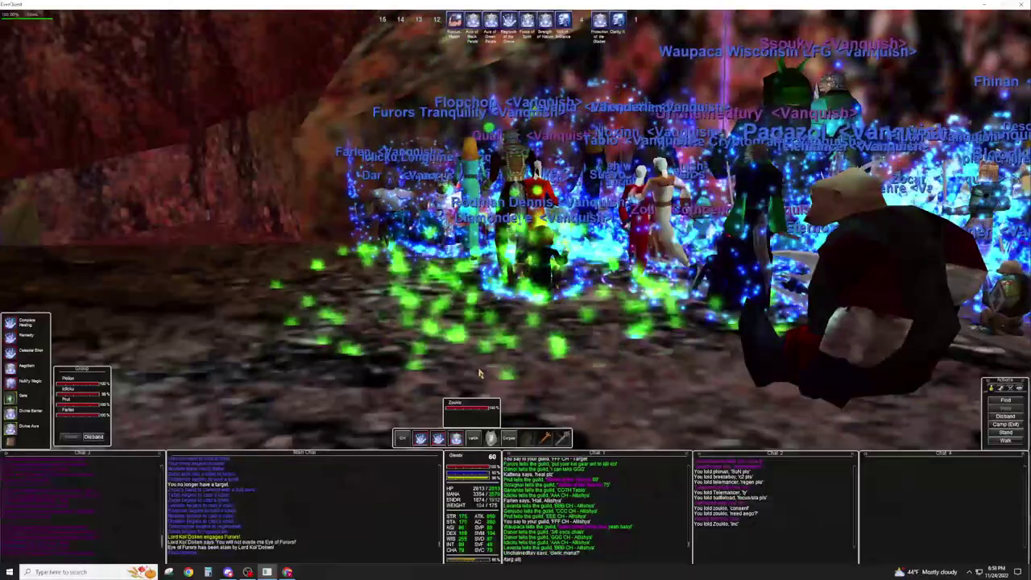
# Retarget the tank, land Complete Healing, sit to regain mana, then begin another Complete Healing.
pyautogui.press('F8')
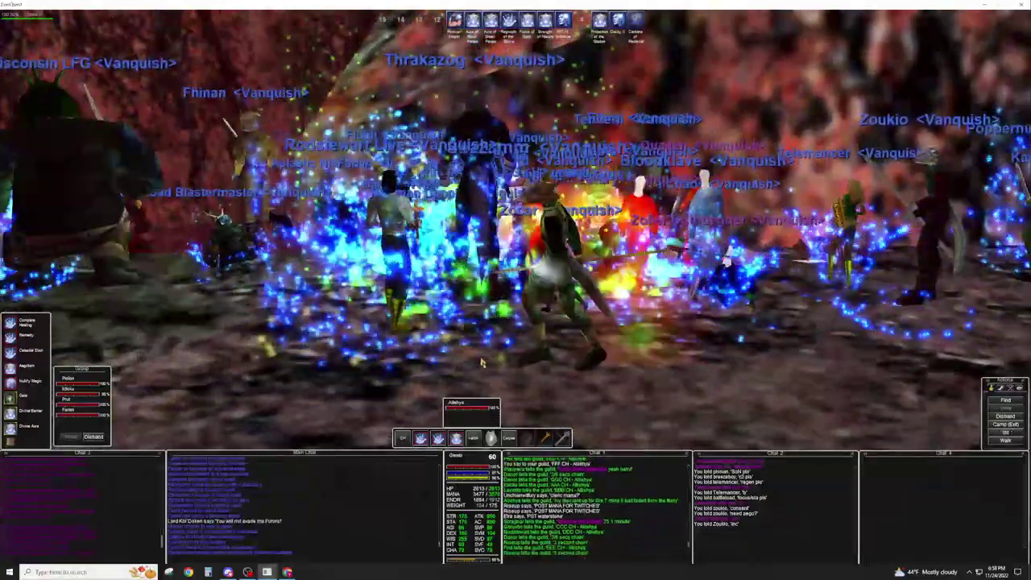
pyautogui.press('1')
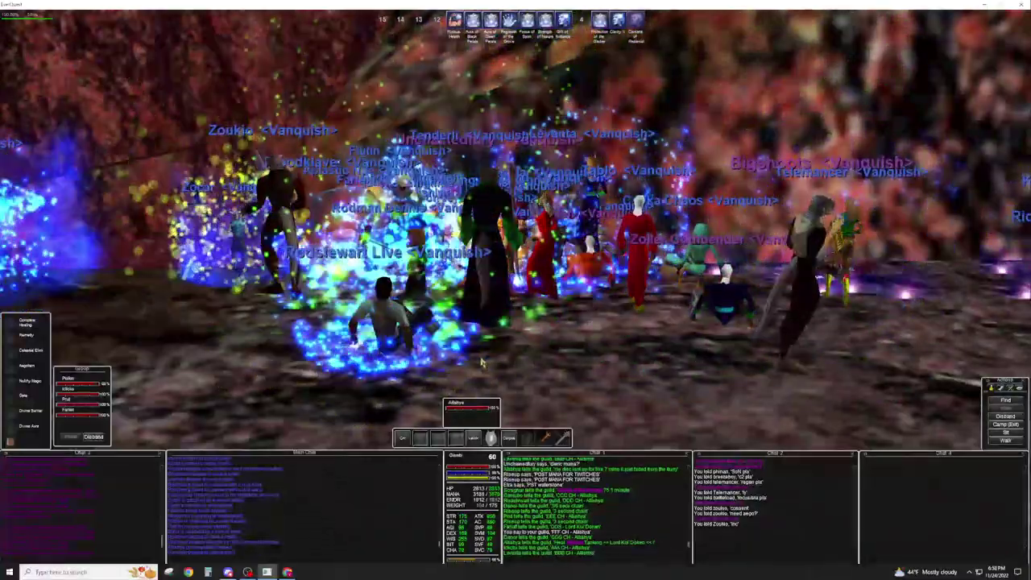
pyautogui.press('q')
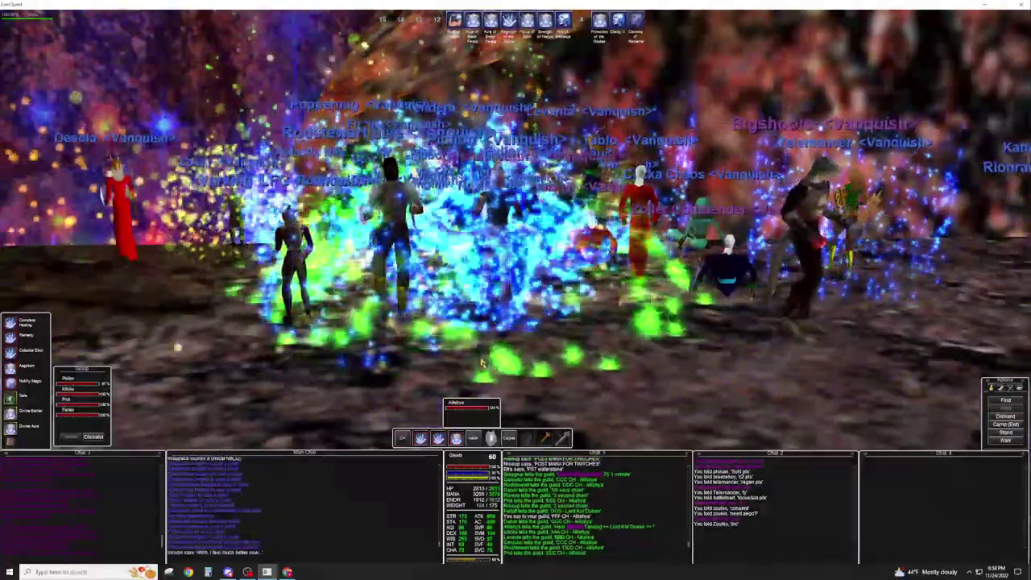
pyautogui.press('1')
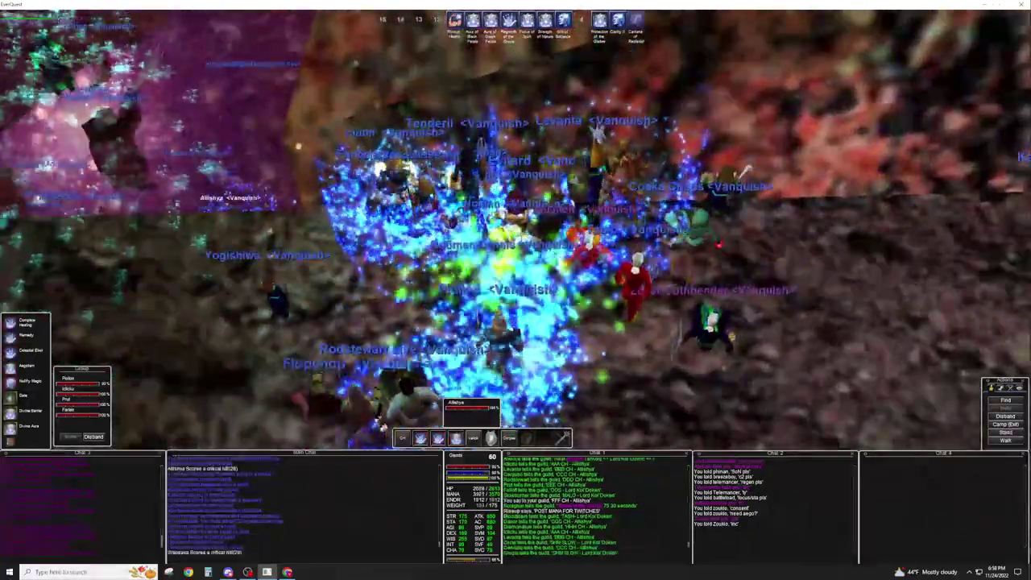
# Open the inventory, land one Complete Healing on the tank, and start the next.
pyautogui.press('i')
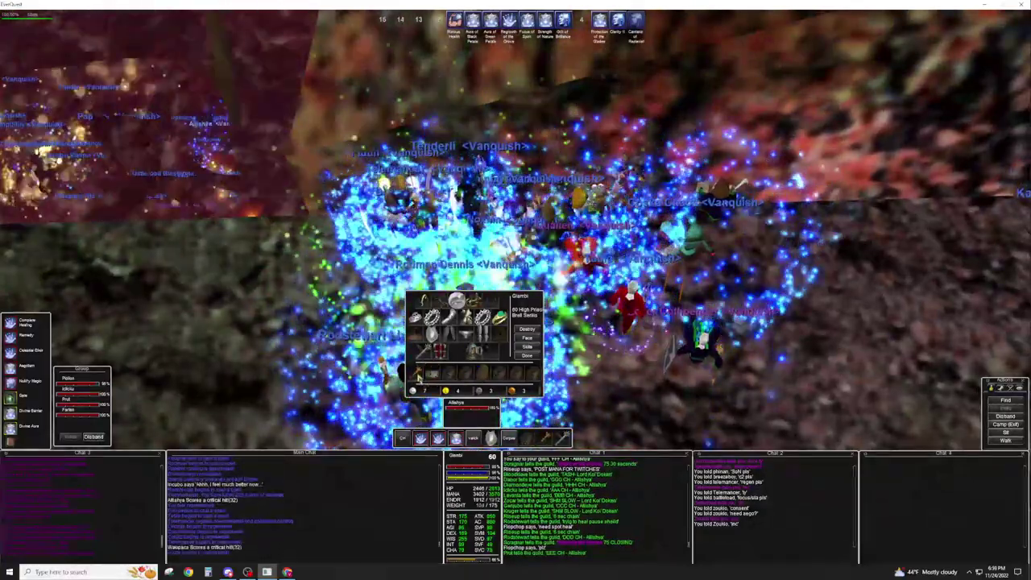
pyautogui.press('1')
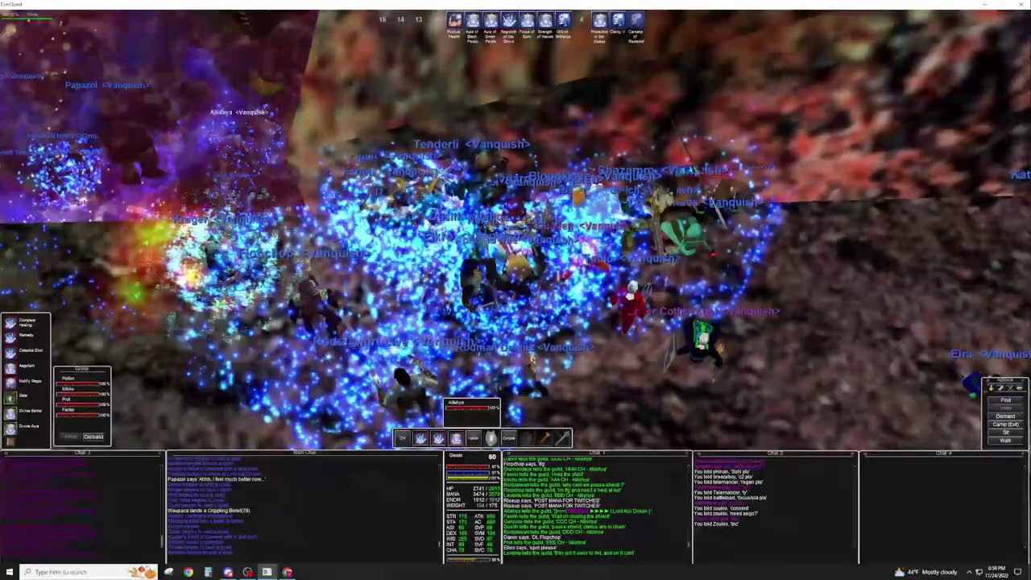
pyautogui.press('1')
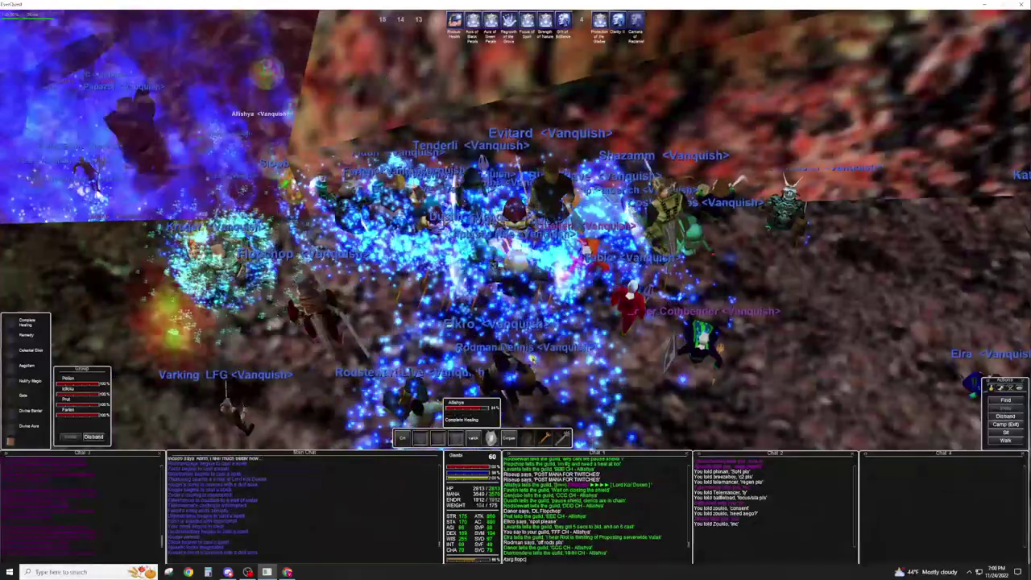
# Cast Complete Healing on the tank with a guild announcement, check the boss's health, retarget the tank.
pyautogui.press('1')
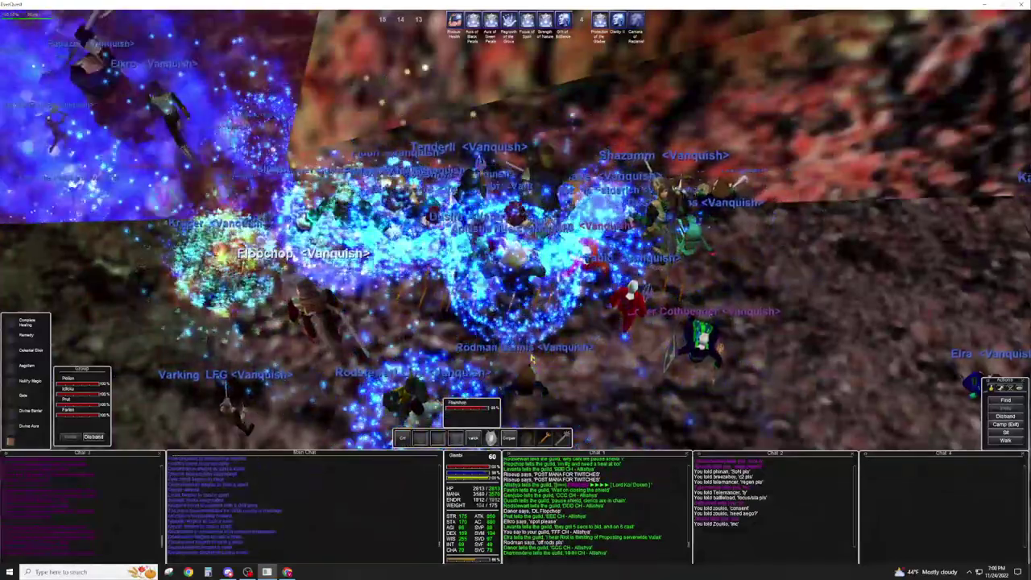
pyautogui.press('1')
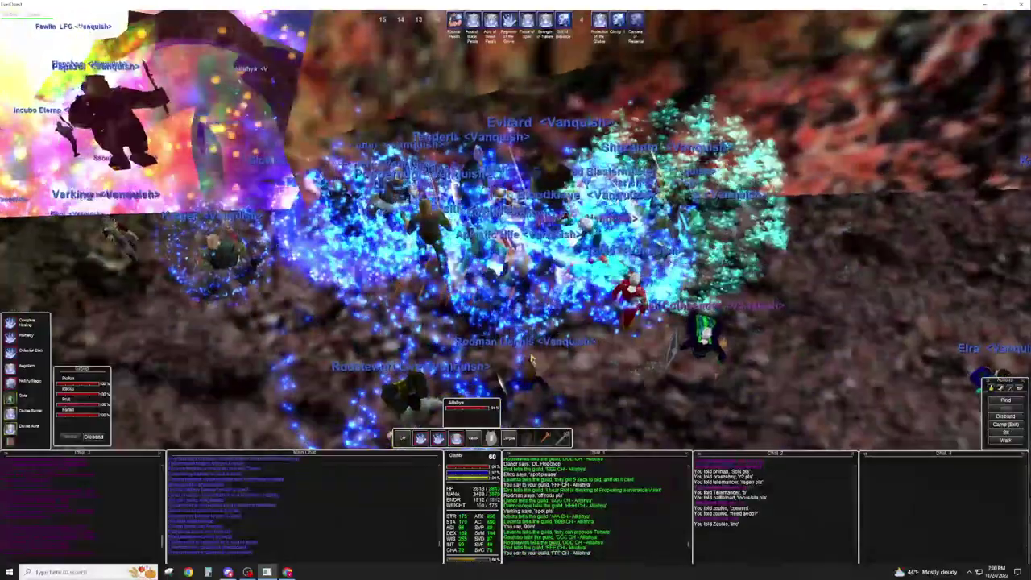
pyautogui.press('1')
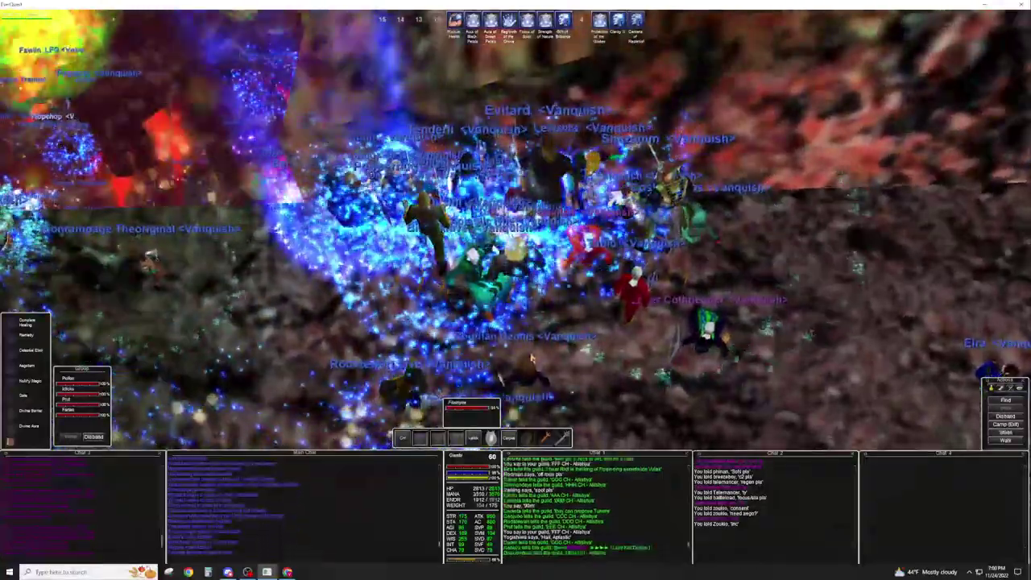
pyautogui.press('1')
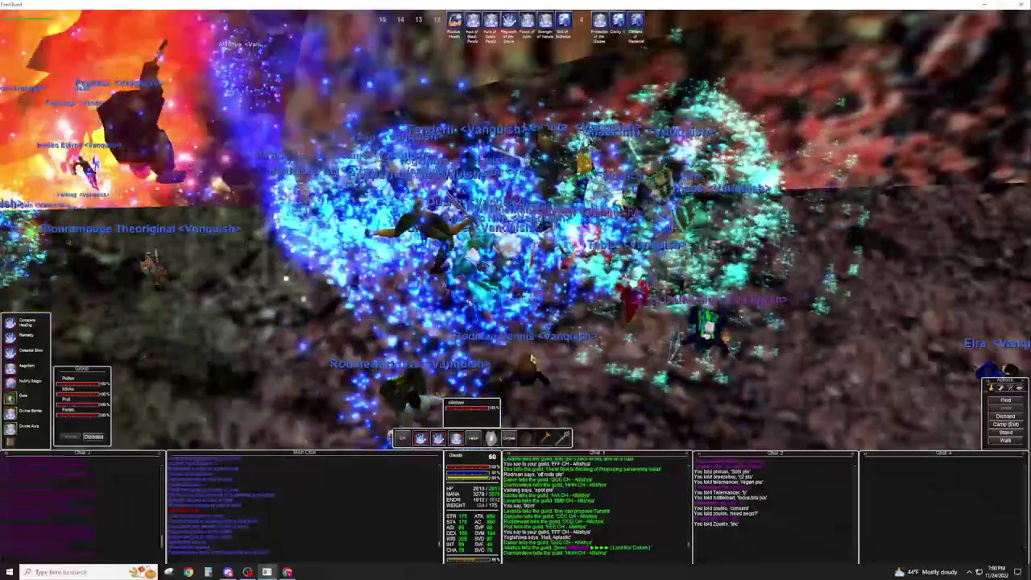
pyautogui.press('1')
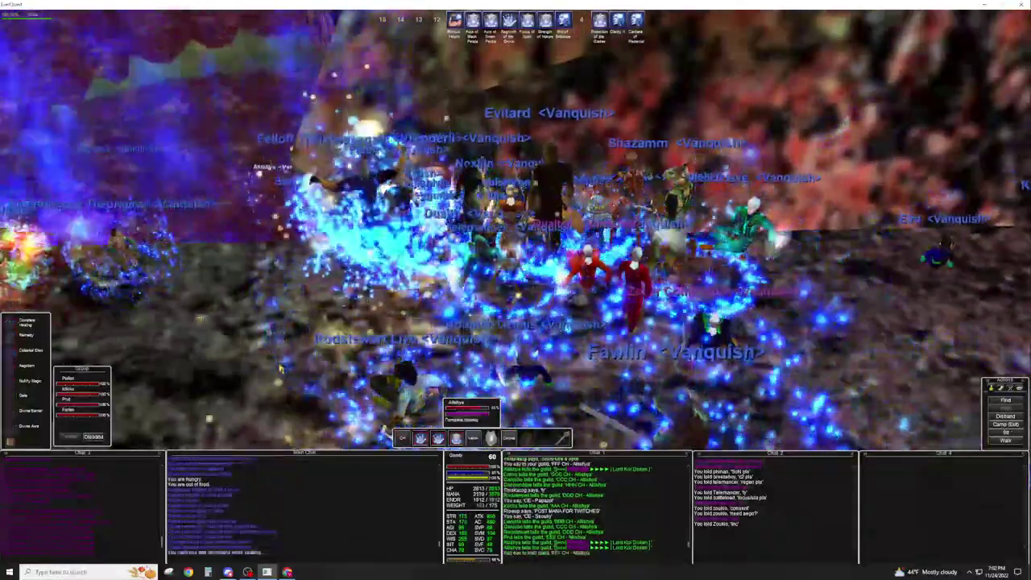
# Start Complete Healing, move toward the raid group, cast Celestial Elixir, and clear the target.
pyautogui.press('1')
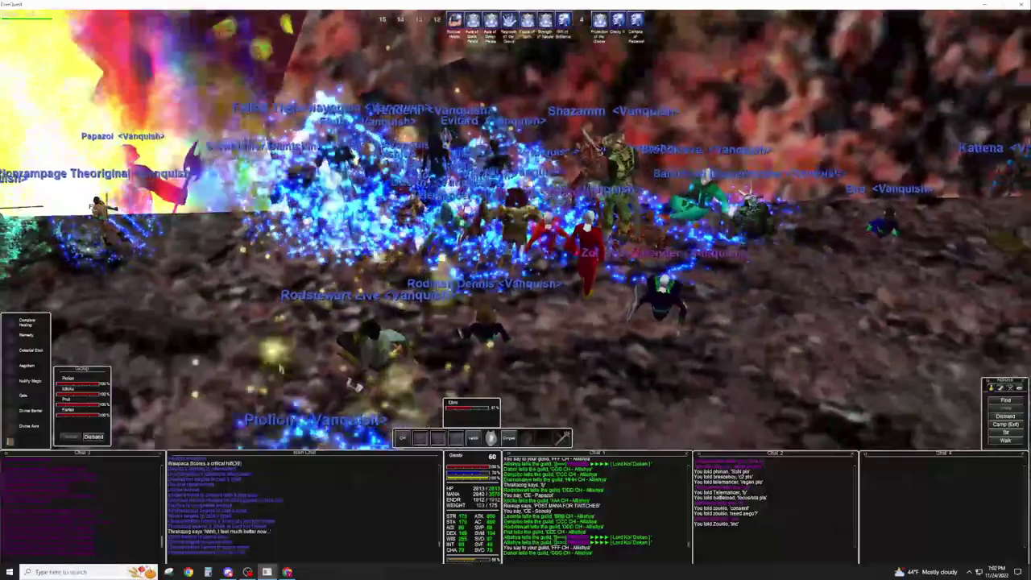
pyautogui.press('Up')
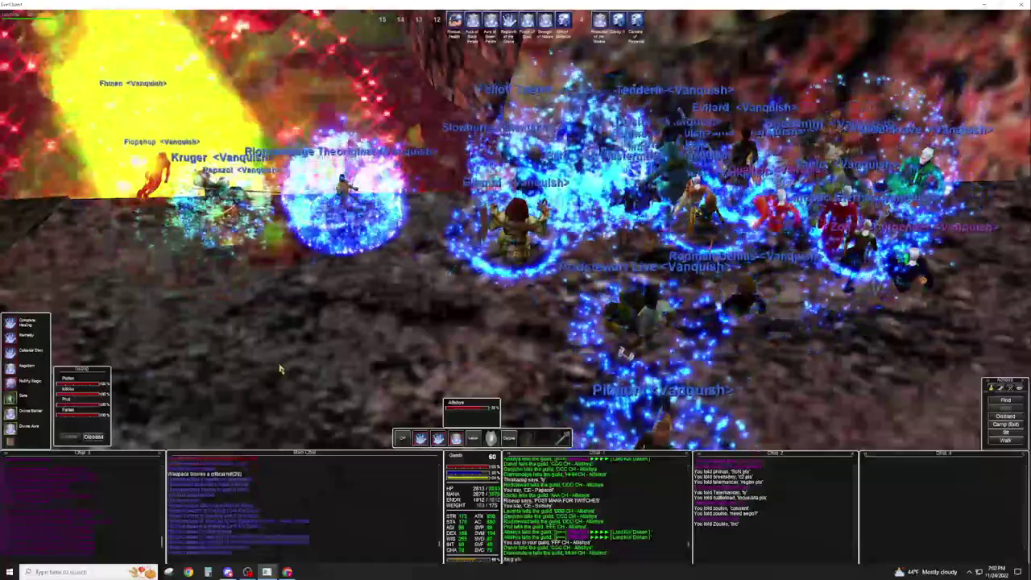
pyautogui.press('3')
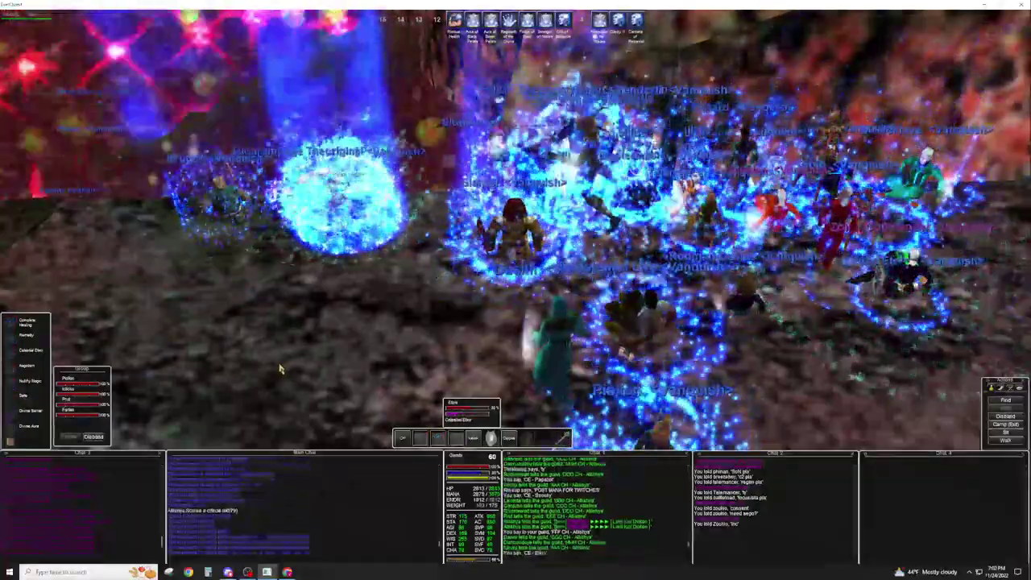
pyautogui.press('Escape')
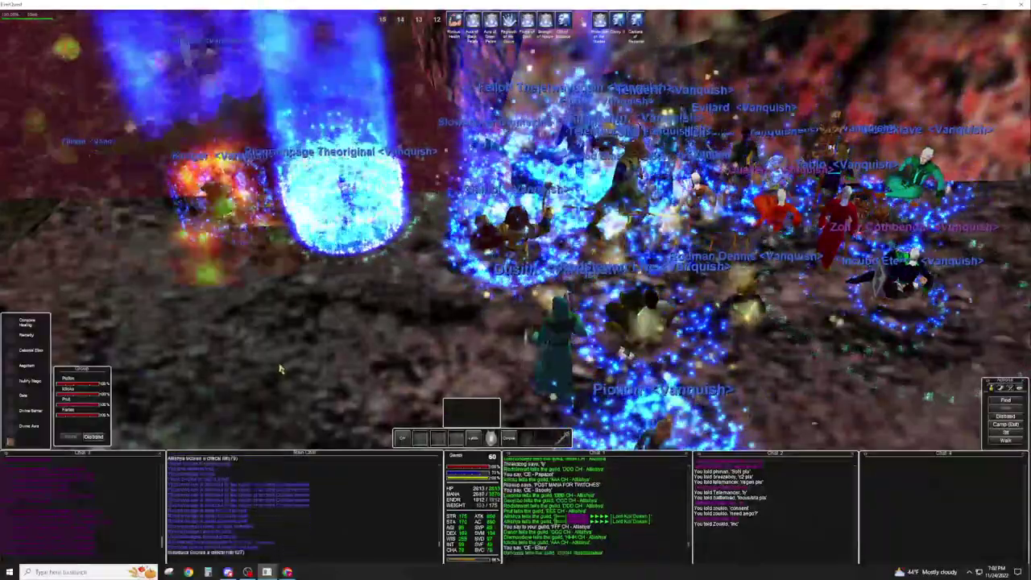
# Move into the crowd and start a heal on a raid member.
pyautogui.press('Up')
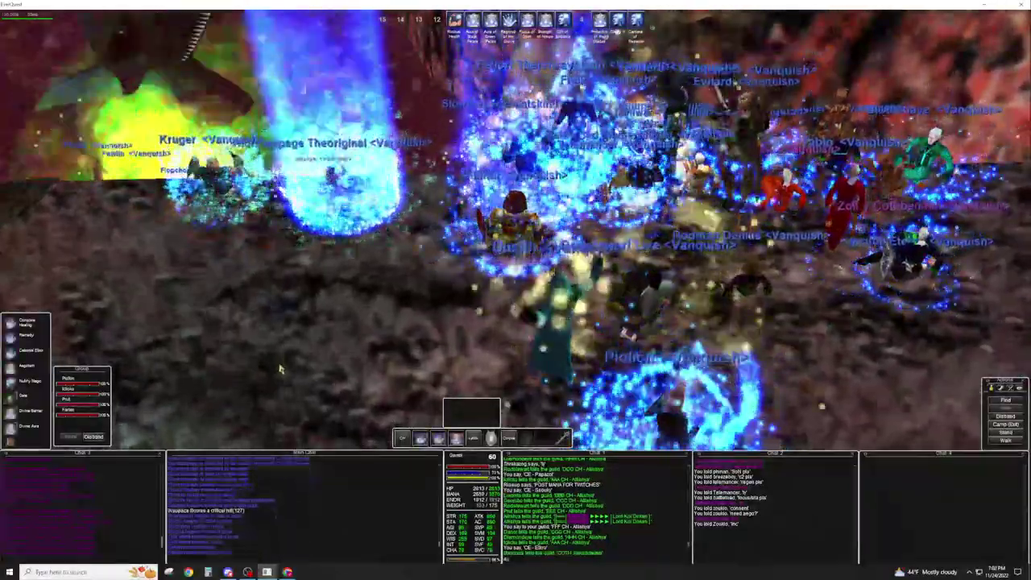
pyautogui.press('F2')
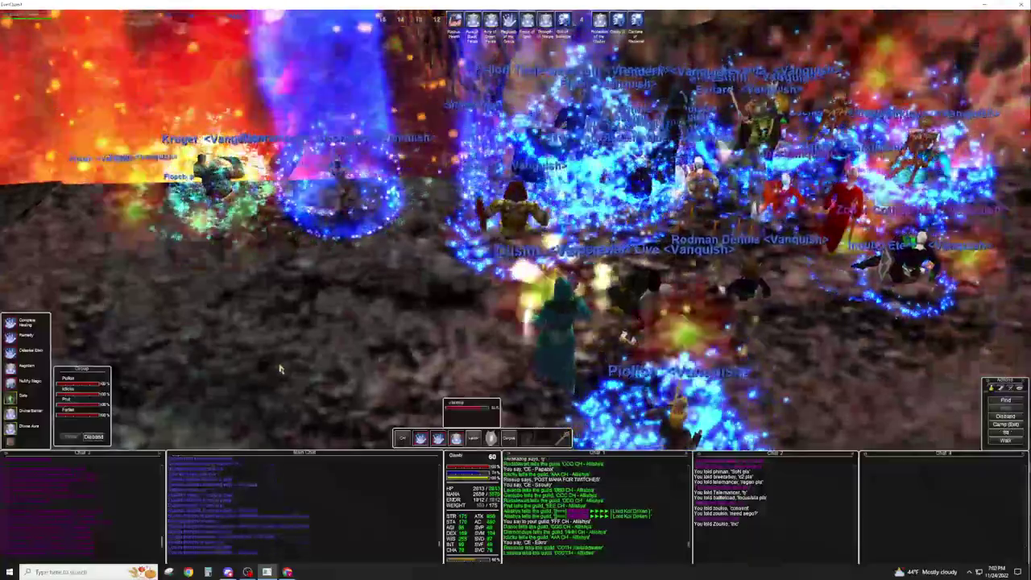
pyautogui.press('1')
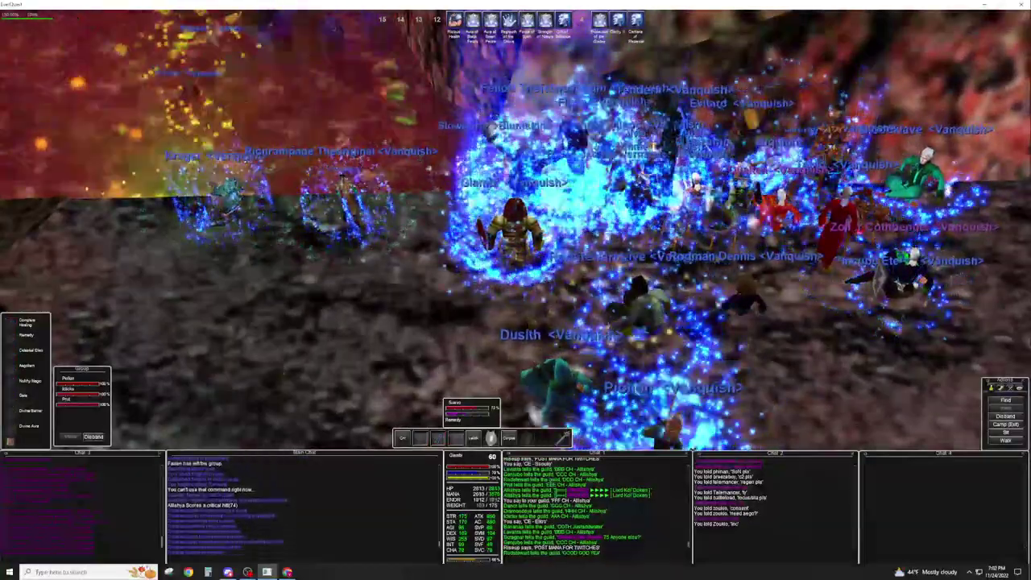
pyautogui.press('pagedown')
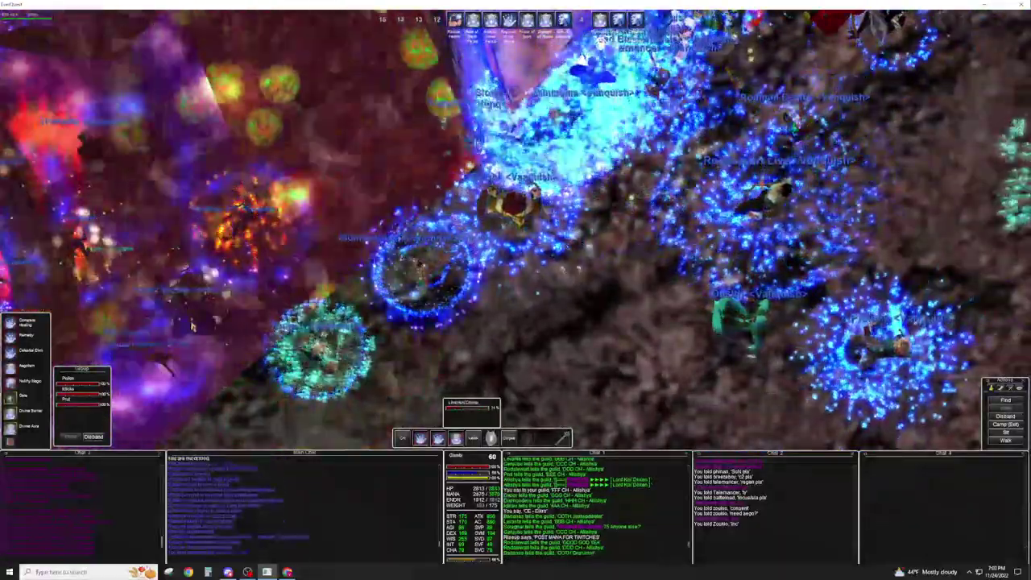
# Cast Celestial Elixir twice and Remedy once, then switch to Chrome's fantasy football page.
pyautogui.press('3')
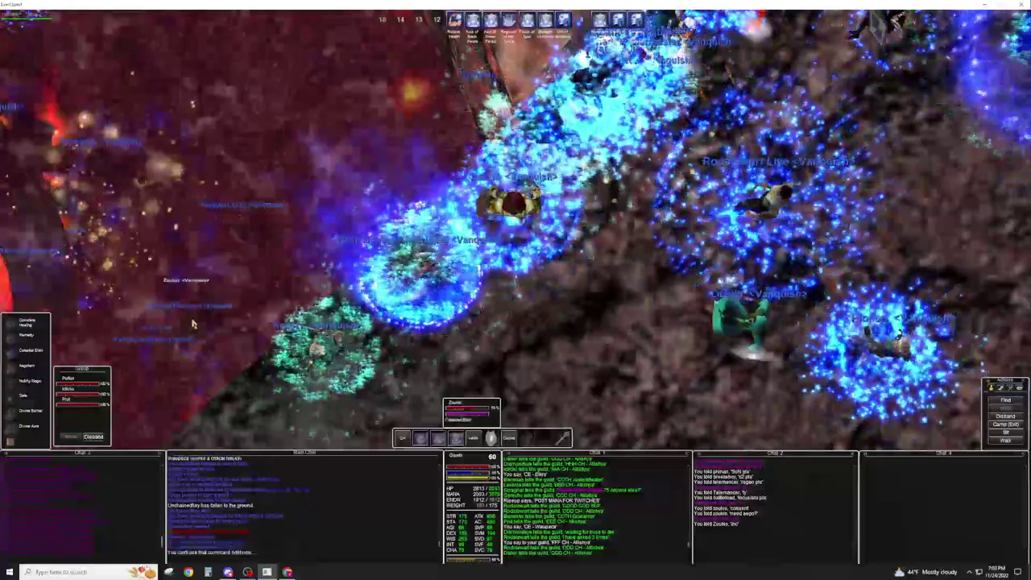
pyautogui.press('3')
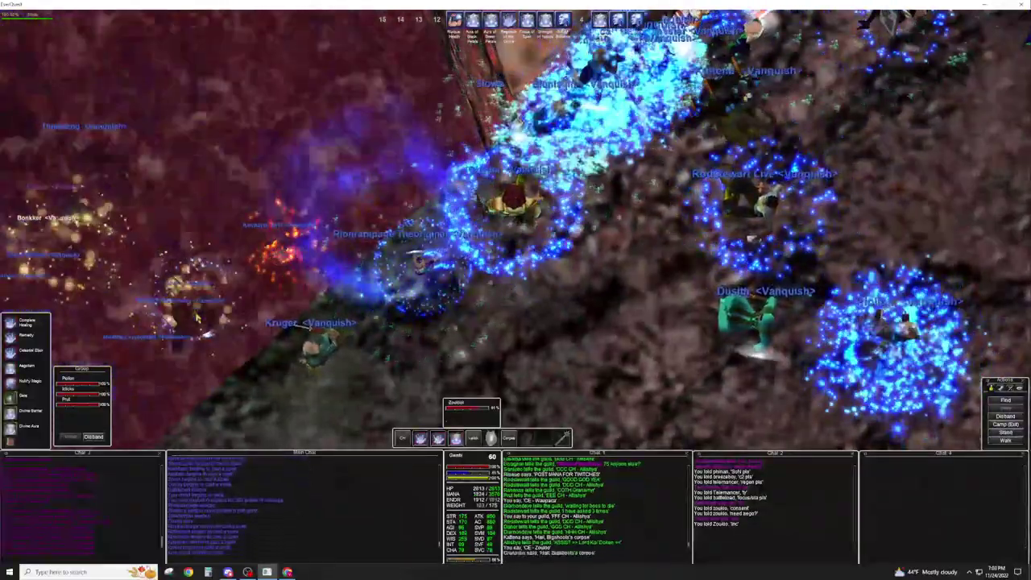
pyautogui.press('2')
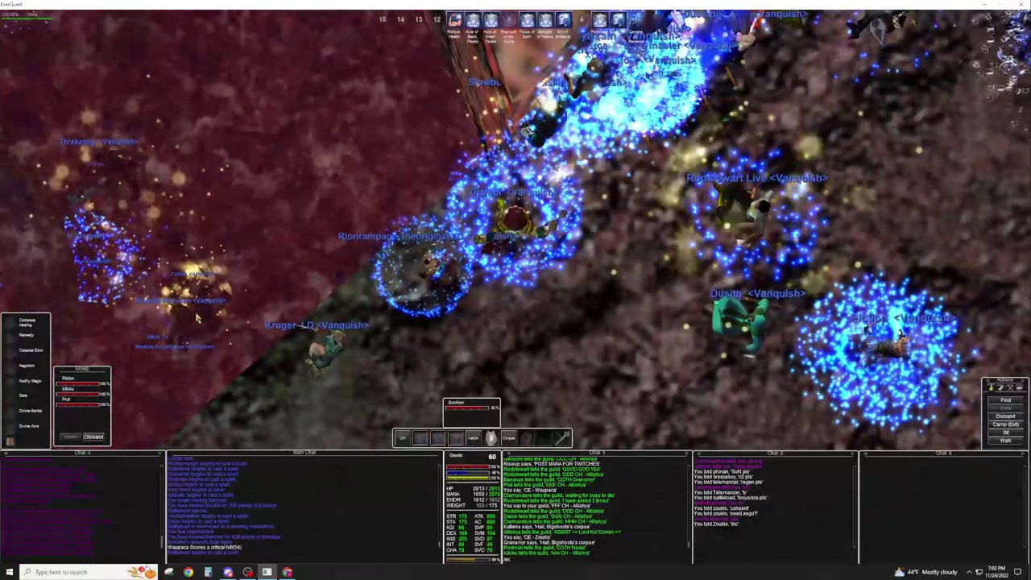
pyautogui.hotkey('alt', 'Tab')
pyautogui.scroll(3, 703, 344)
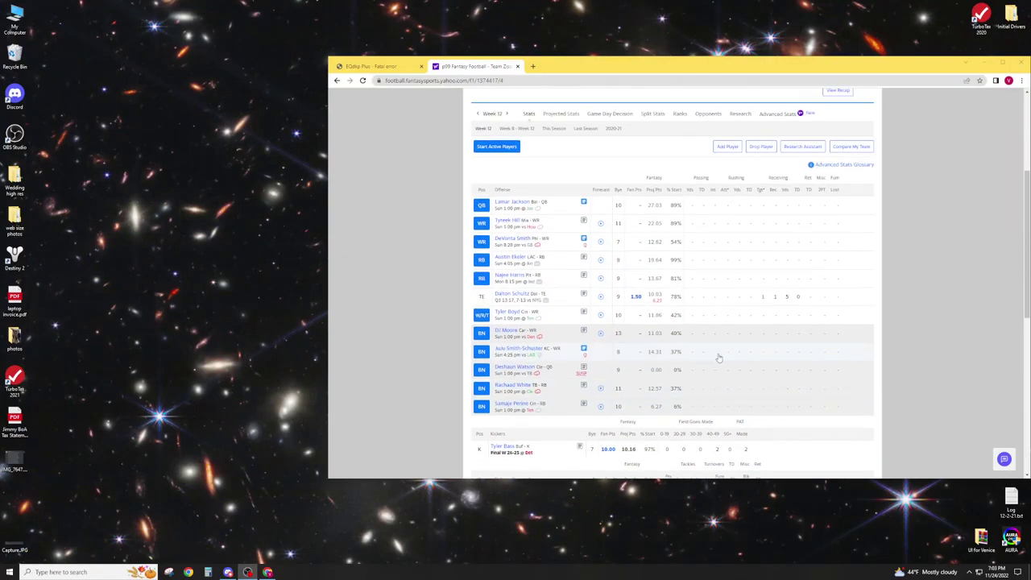